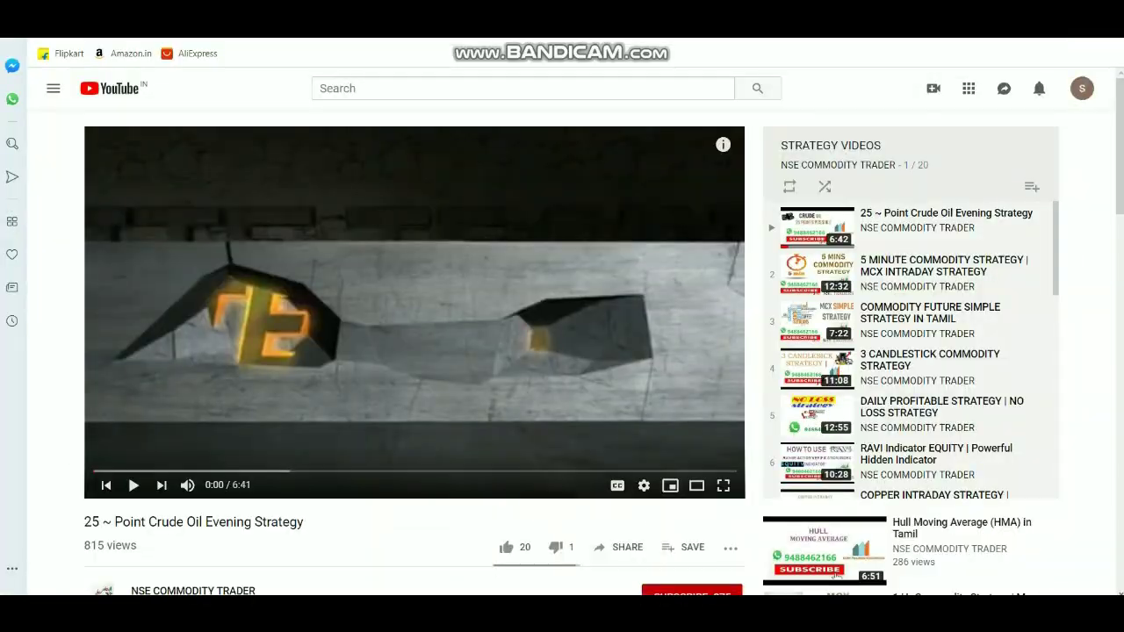
# Subscribe to the NSE COMMODITY TRADER channel and like the crude oil strategy video
pyautogui.scroll(-3, 571, 468)
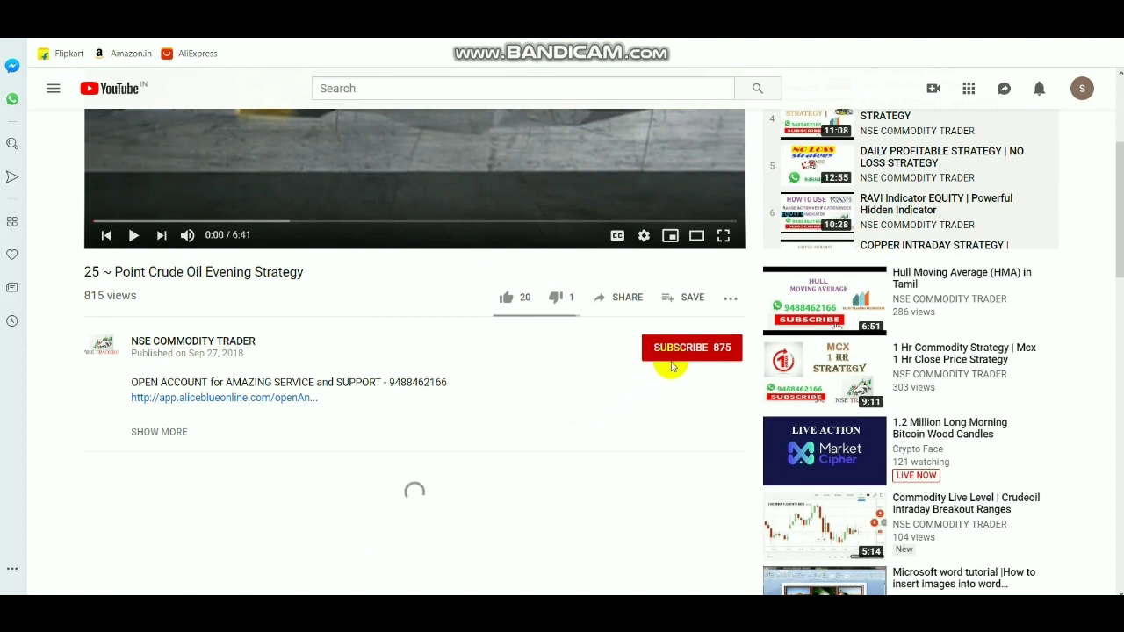
pyautogui.click(673, 354)
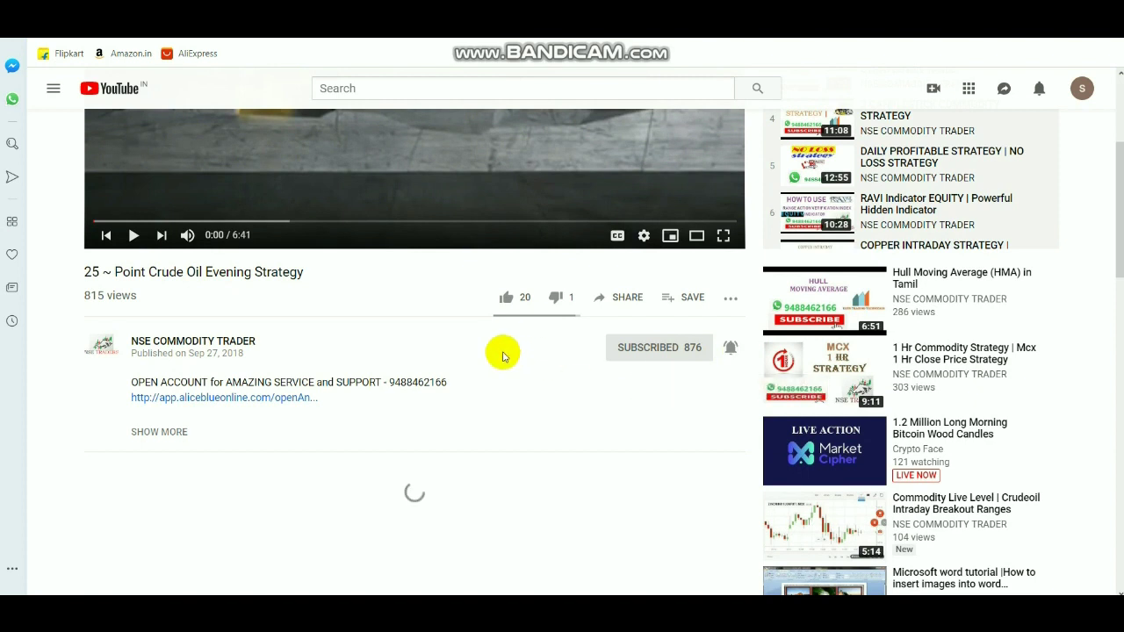
pyautogui.click(516, 293)
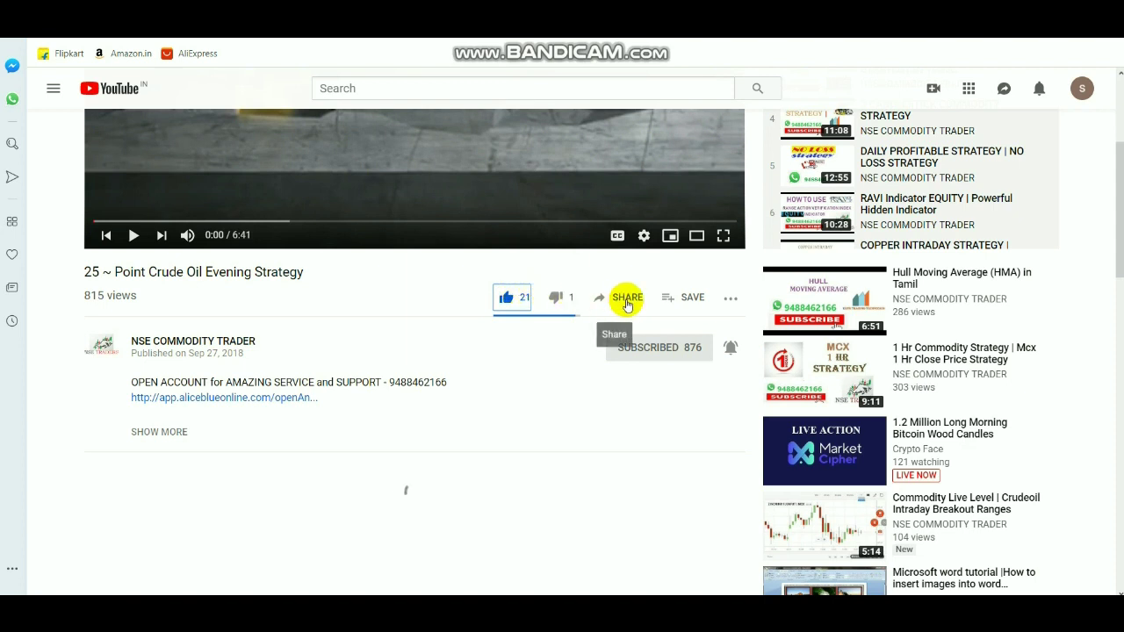
# Visit the channel page, then highlight the contact number in the expanded video description
pyautogui.click(245, 345)
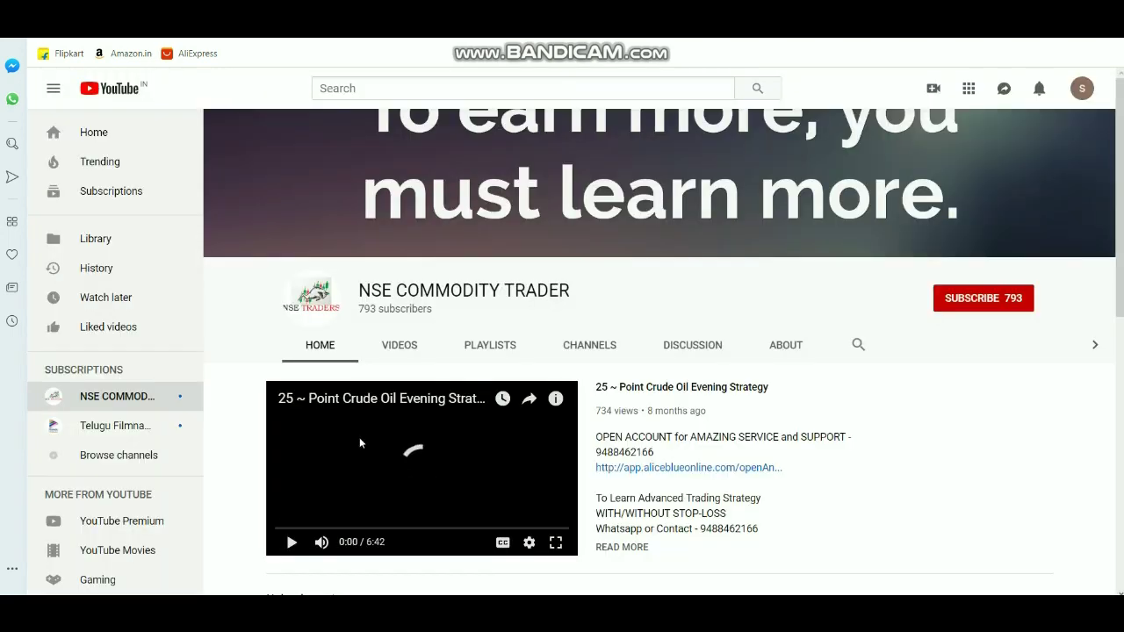
pyautogui.scroll(-5, 359, 443)
pyautogui.scroll(-1, 359, 444)
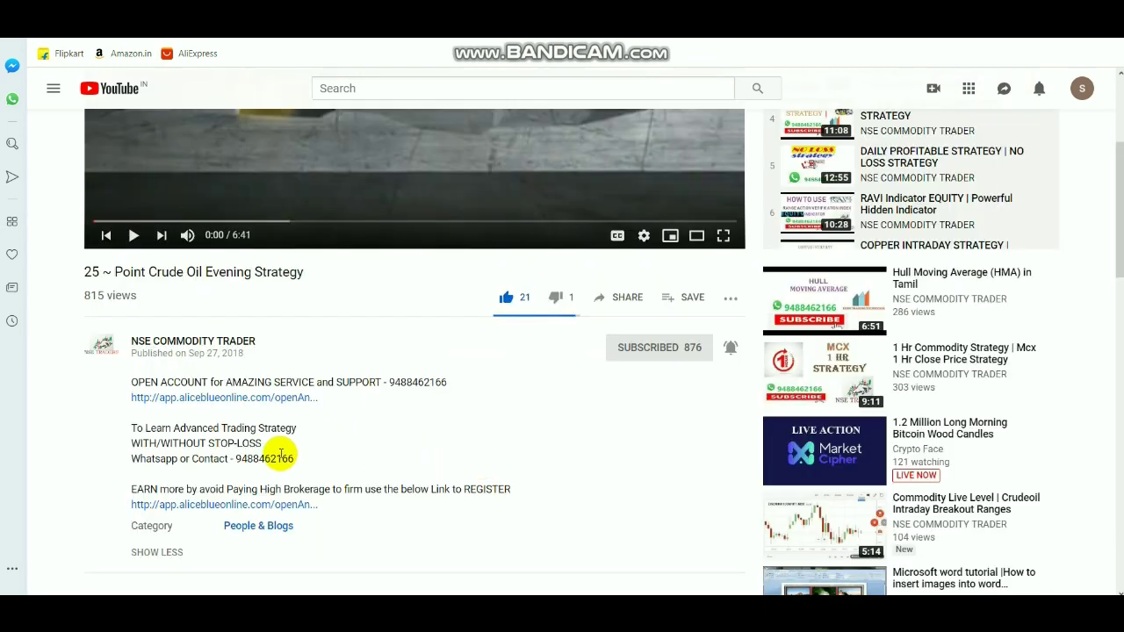
pyautogui.moveTo(233, 458); pyautogui.dragTo(293, 459)
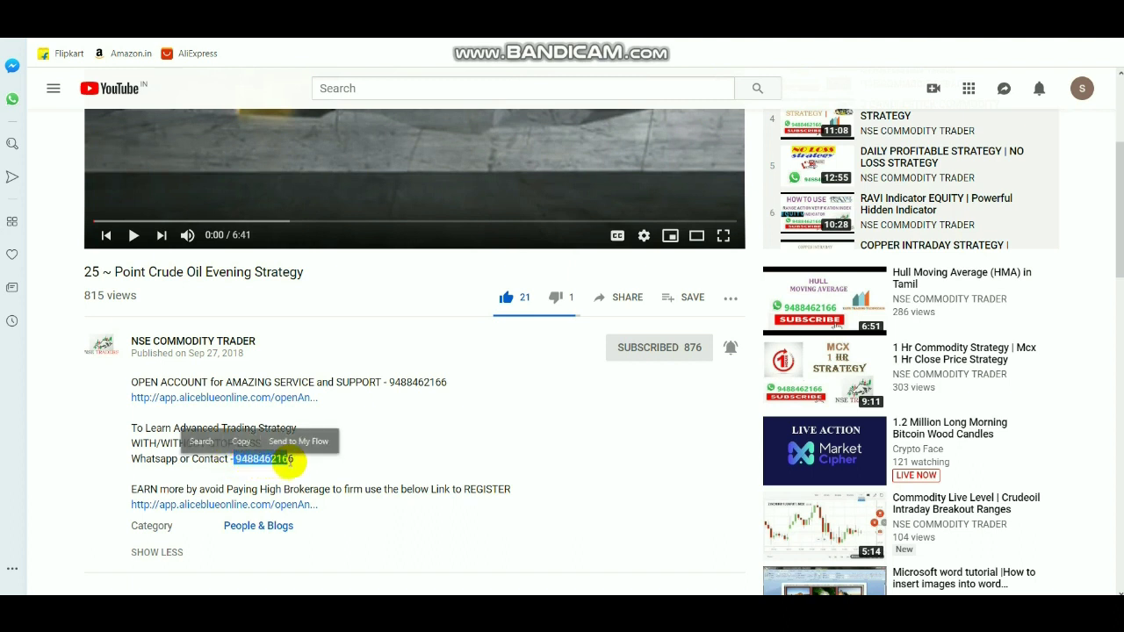
pyautogui.click(375, 461)
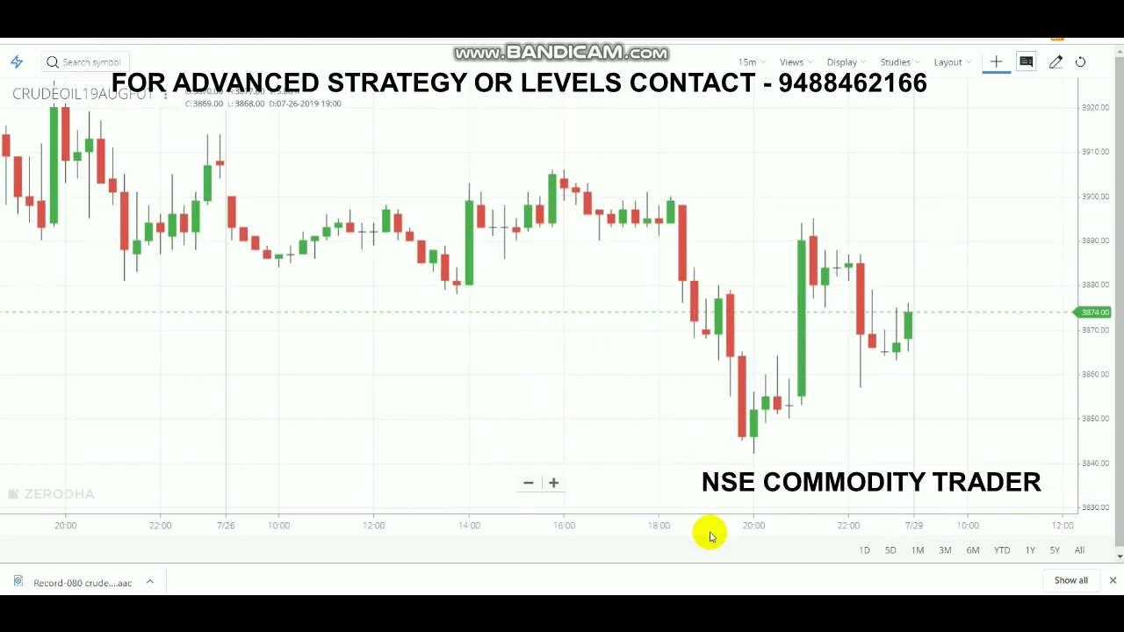
# Replace the HIGH value in C5 of the ELITE TRADING STRATEGY sheet with 3906, then return to the chart
pyautogui.moveTo(669, 614)
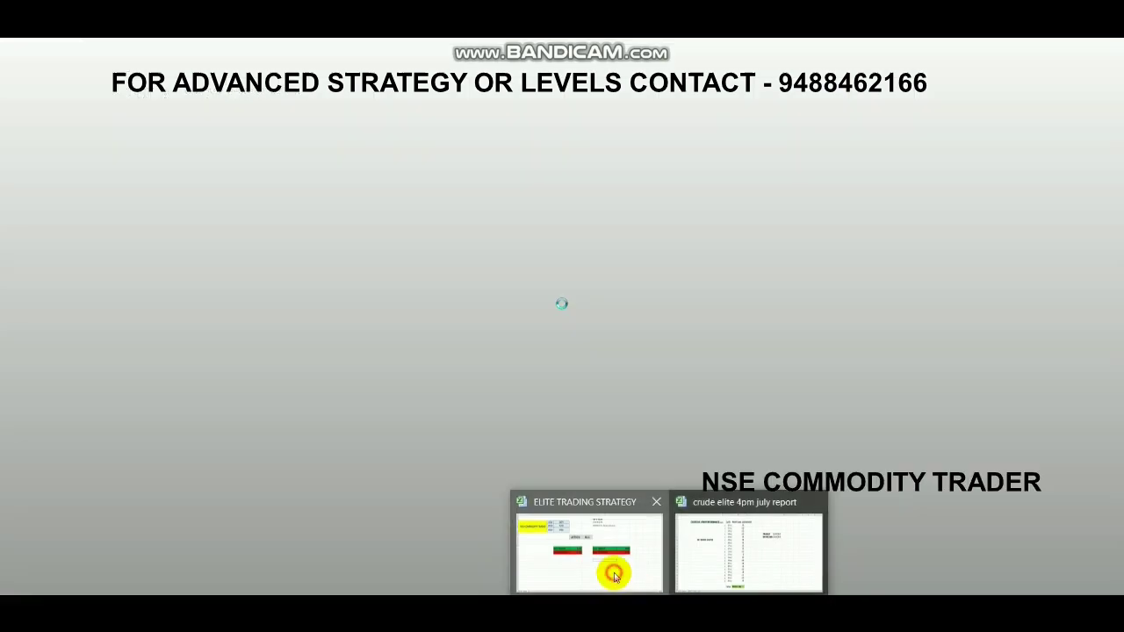
pyautogui.click(612, 567)
pyautogui.click(378, 215)
pyautogui.doubleClick(378, 216)
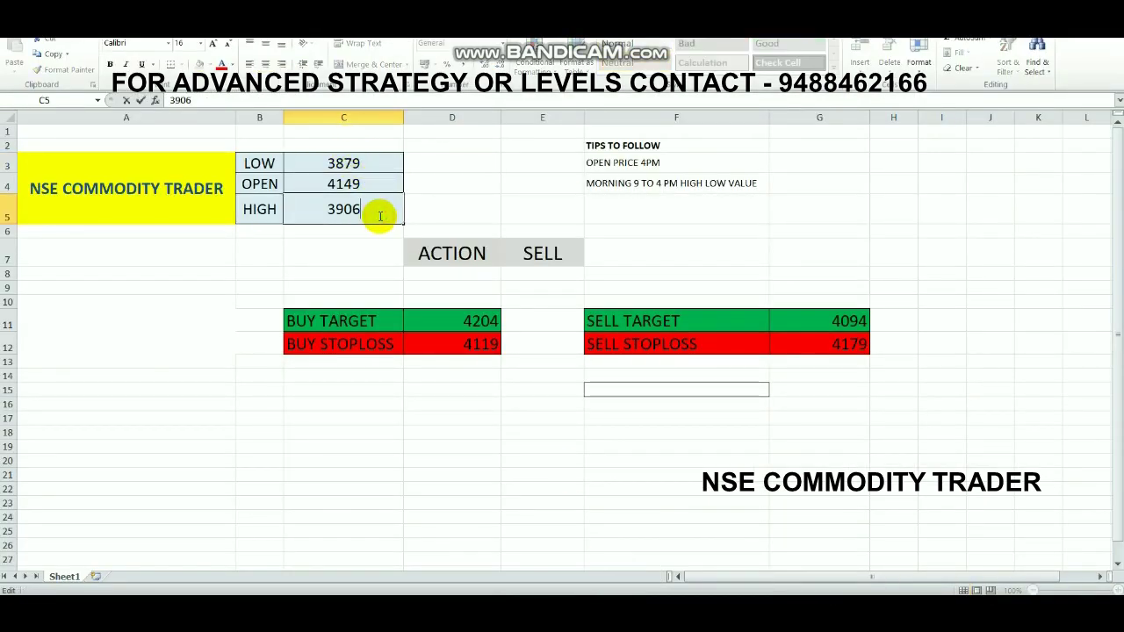
pyautogui.press('BackSpace')
pyautogui.press('BackSpace')
pyautogui.press('BackSpace')
pyautogui.press('BackSpace')
pyautogui.write('3906')
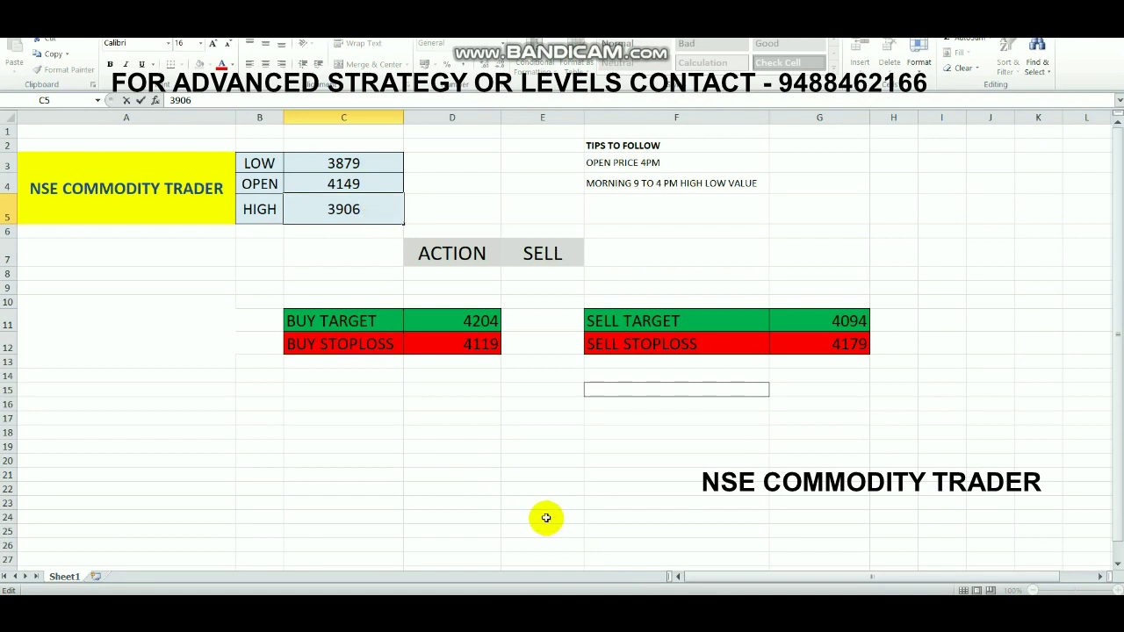
pyautogui.hotkey('alt', 'Tab')
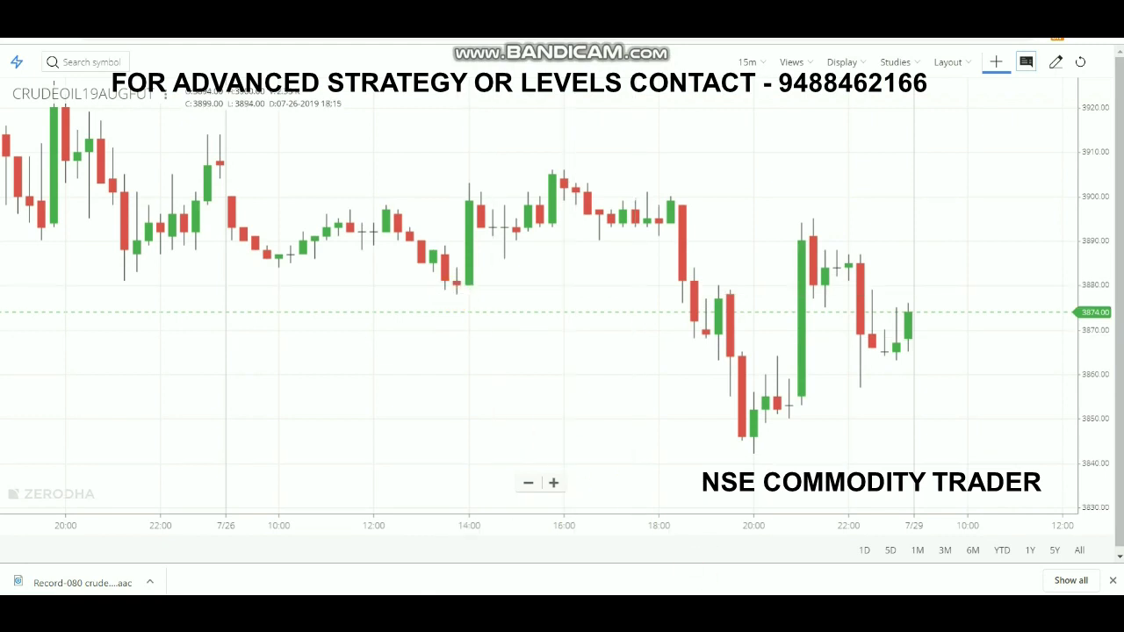
# Change the LOW value in C3 from 3879 to 3878, check the chart, and return to the spreadsheet
pyautogui.click(627, 552)
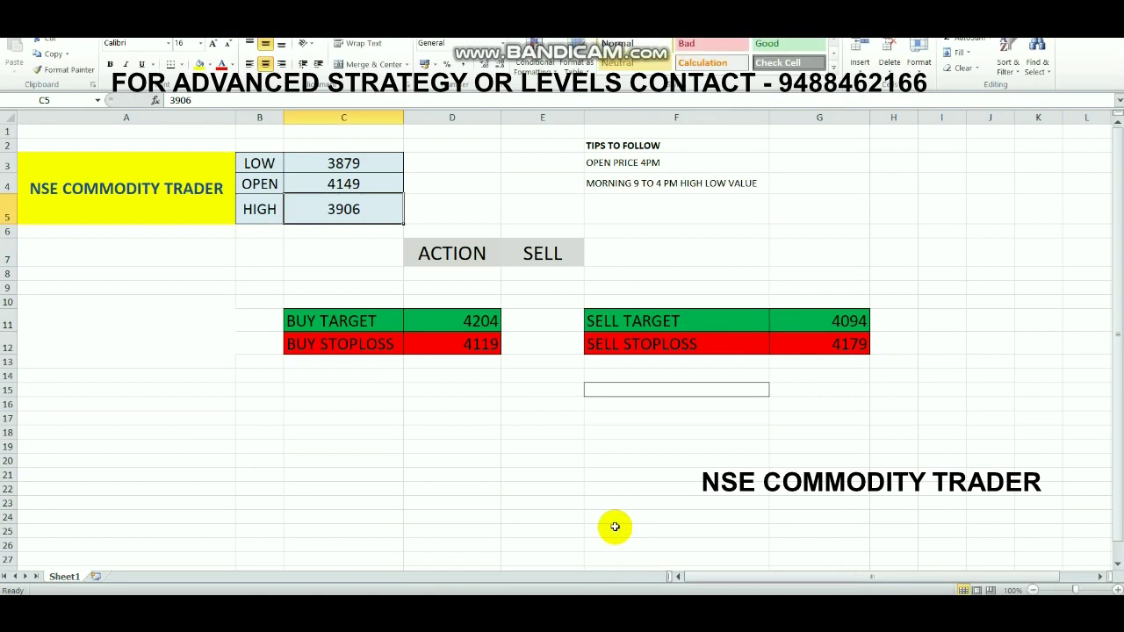
pyautogui.doubleClick(366, 166)
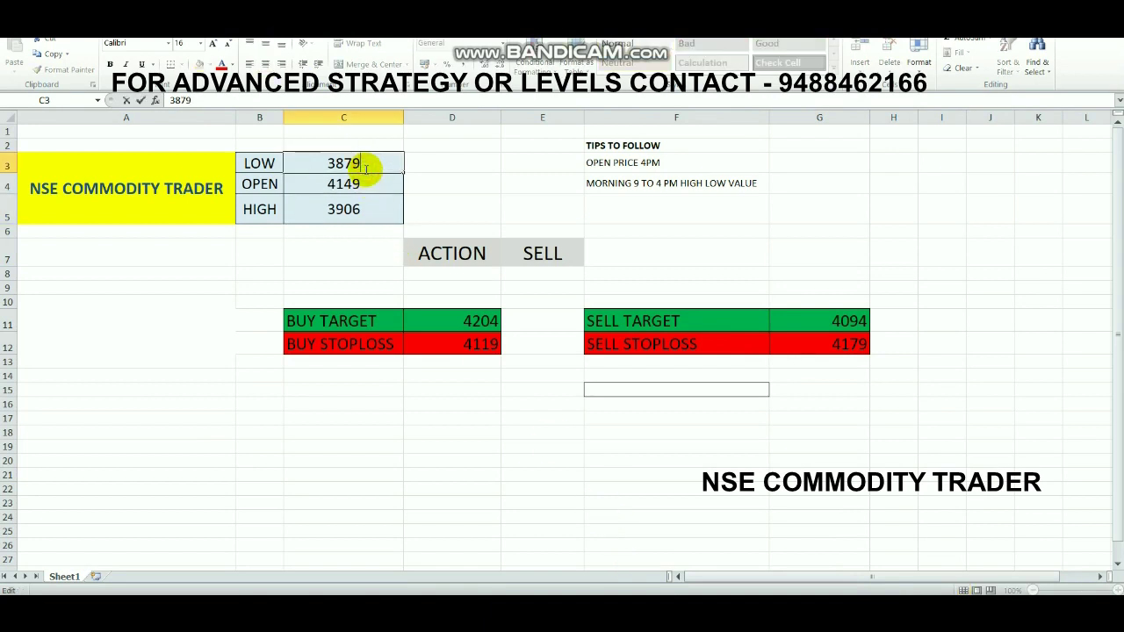
pyautogui.press('BackSpace')
pyautogui.press('BackSpace')
pyautogui.press('BackSpace')
pyautogui.press('BackSpace')
pyautogui.write('3878')
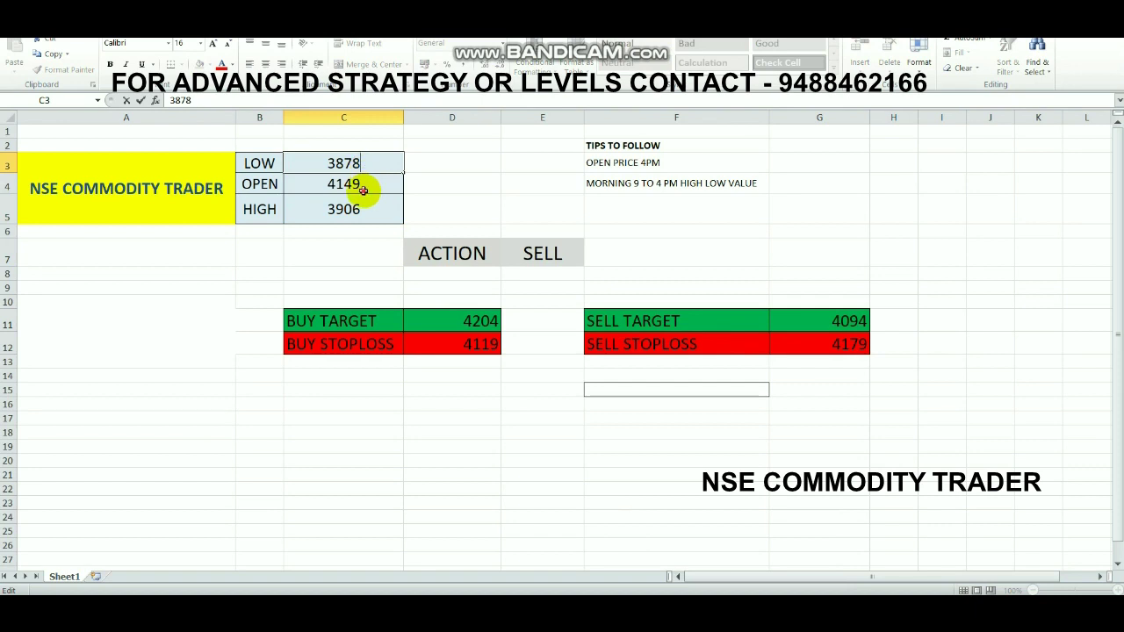
pyautogui.click(362, 193)
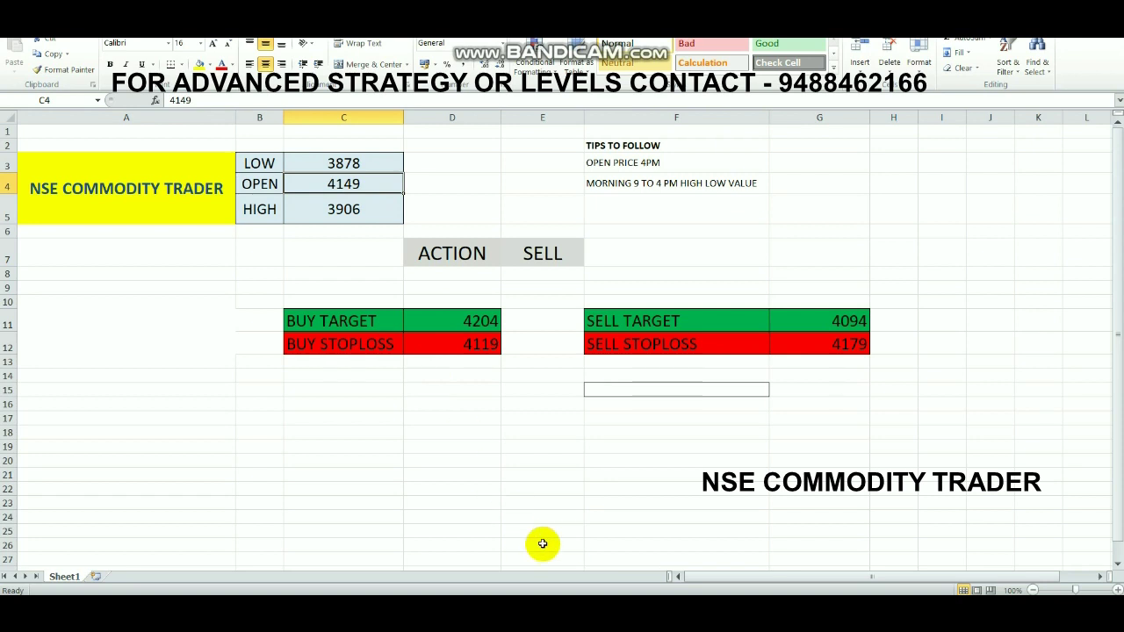
pyautogui.hotkey('alt', 'Tab')
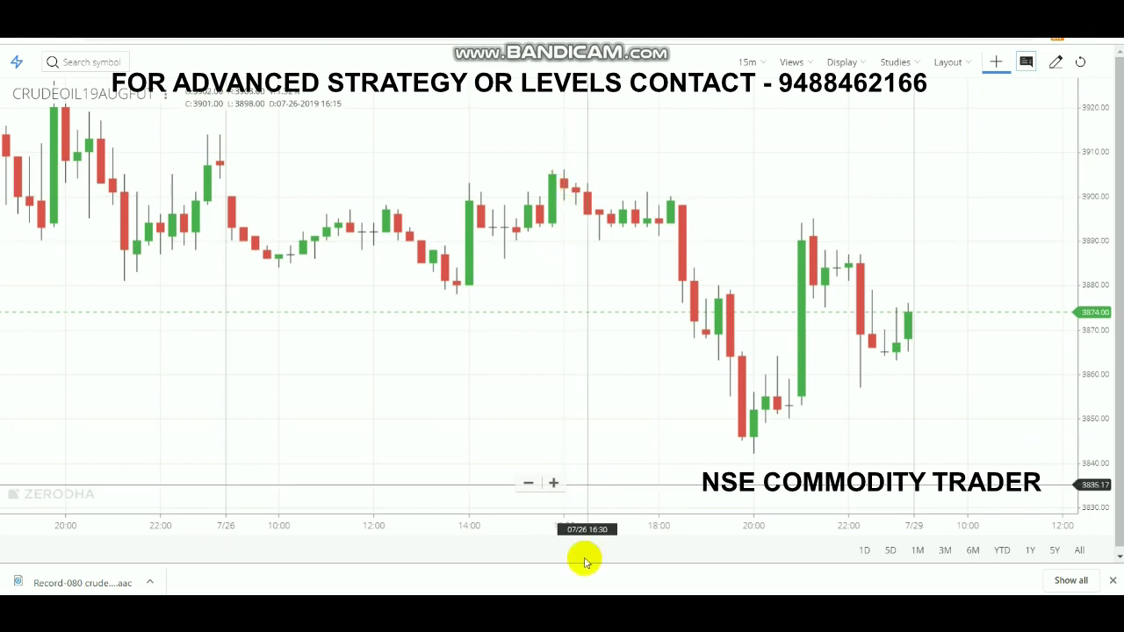
pyautogui.moveTo(615, 557)
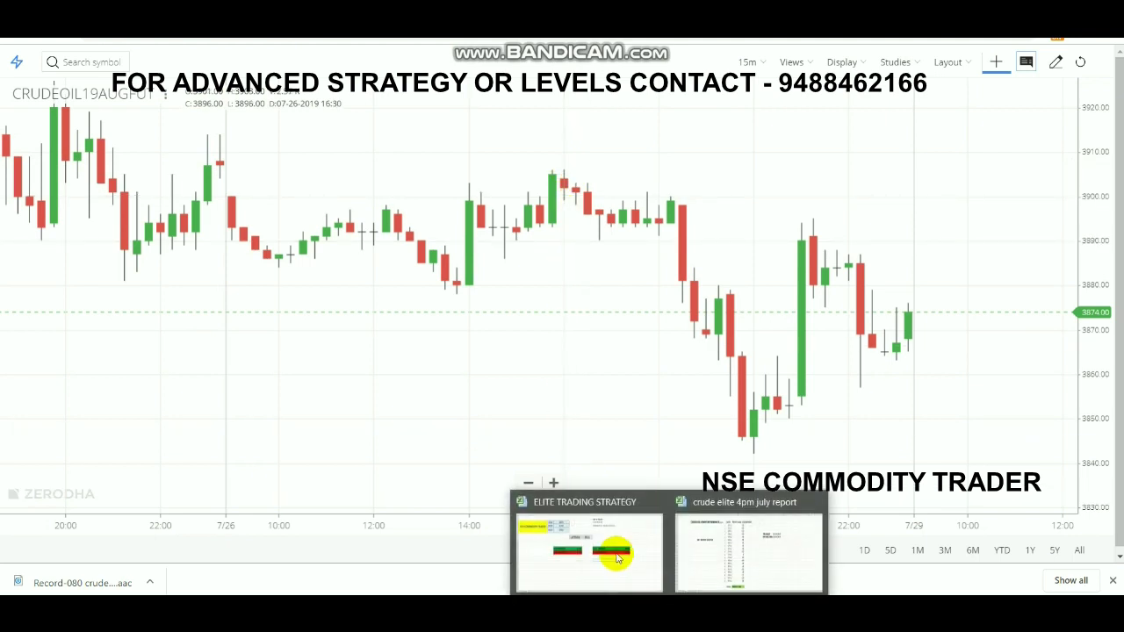
pyautogui.click(614, 535)
# Replace the OPEN price 4149 in C4 with 3904, giving SELL target 3849 and stoploss 3934
pyautogui.doubleClick(367, 184)
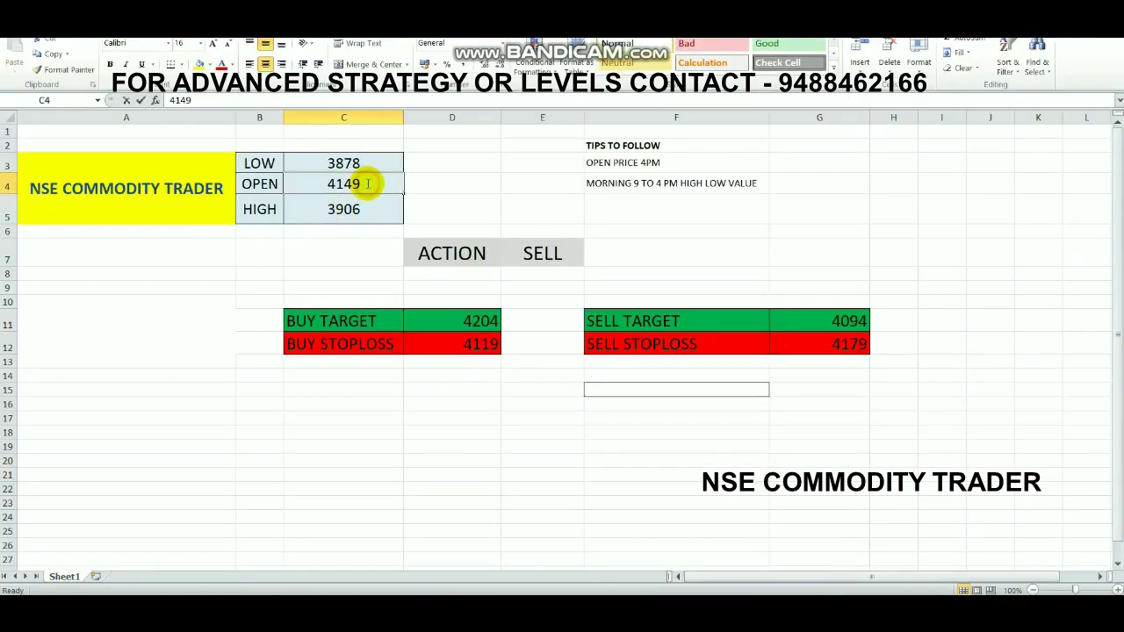
pyautogui.press('BackSpace')
pyautogui.press('BackSpace')
pyautogui.press('BackSpace')
pyautogui.press('BackSpace')
pyautogui.write('3904')
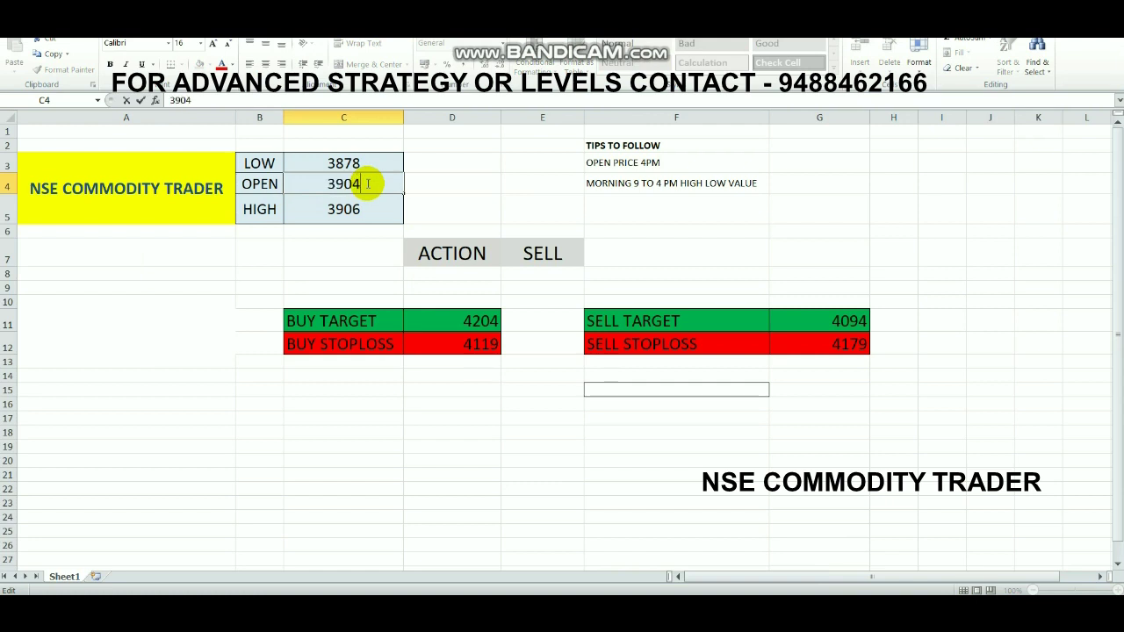
pyautogui.press('Return')
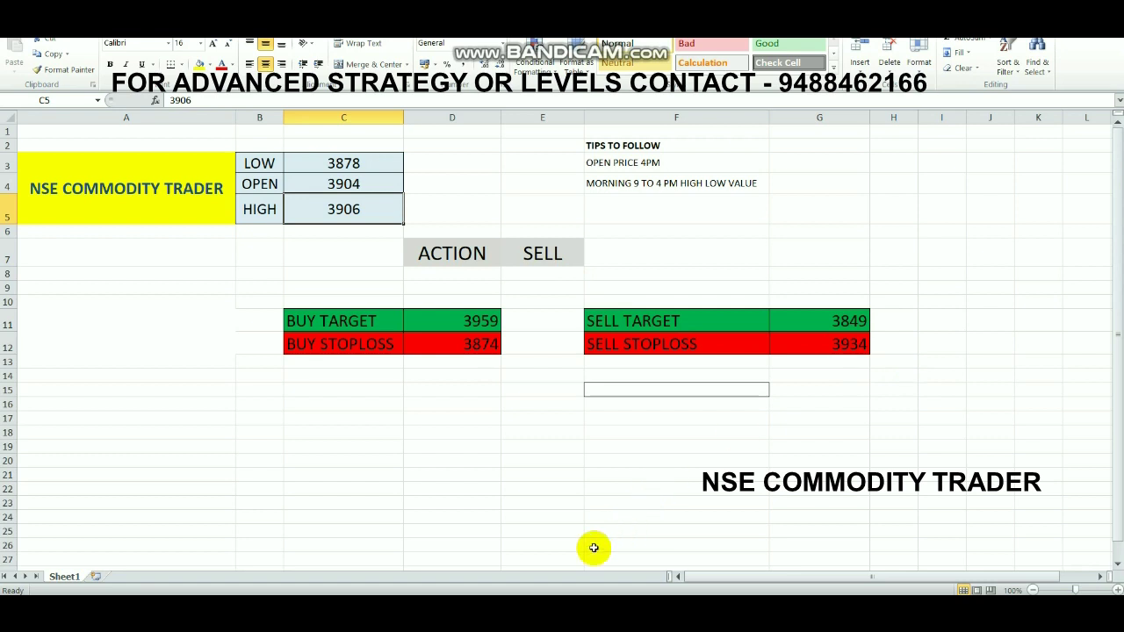
pyautogui.click(593, 615)
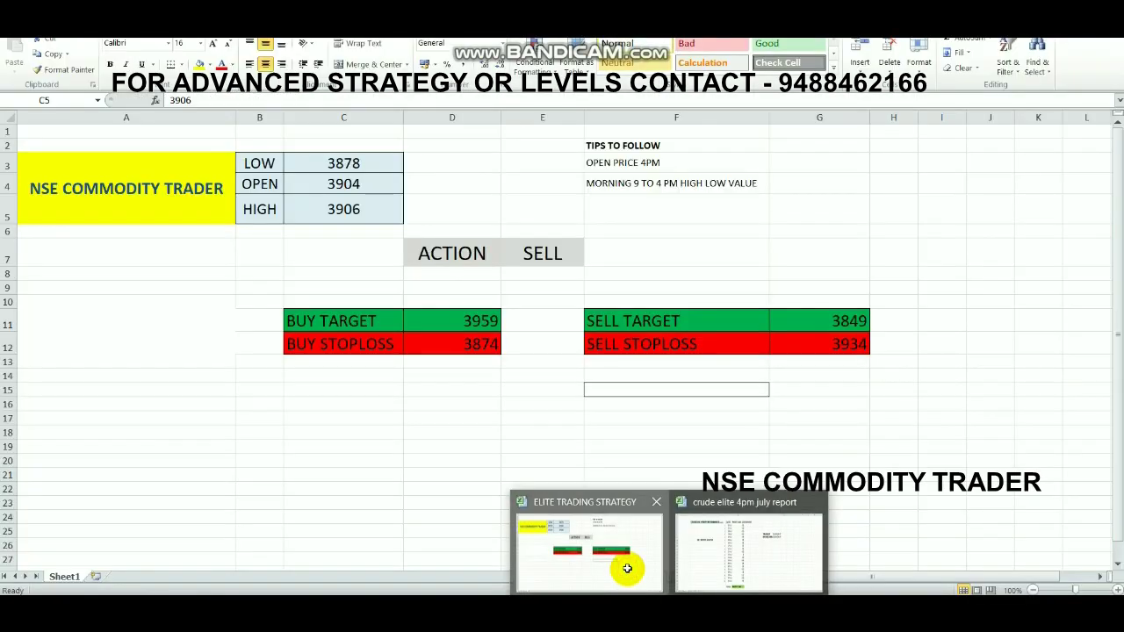
pyautogui.click(627, 571)
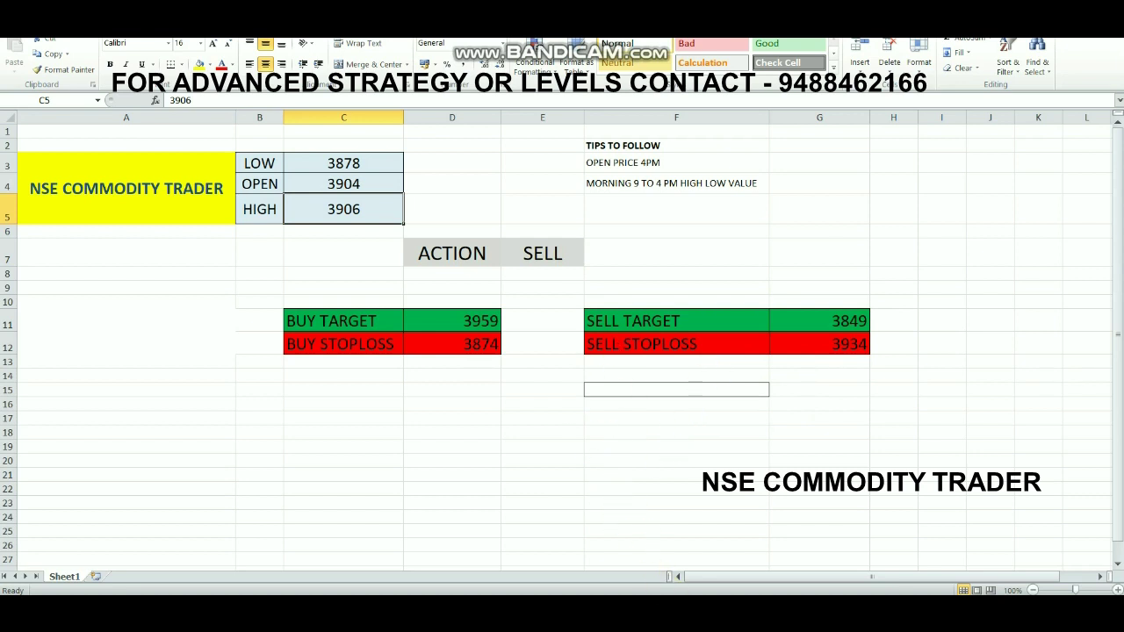
# Switch to the 'crude elite 4pm july report' workbook and highlight the 26-Jul profit of 55, 55-point target and 30-point stoploss
pyautogui.moveTo(623, 554)
pyautogui.click(700, 553)
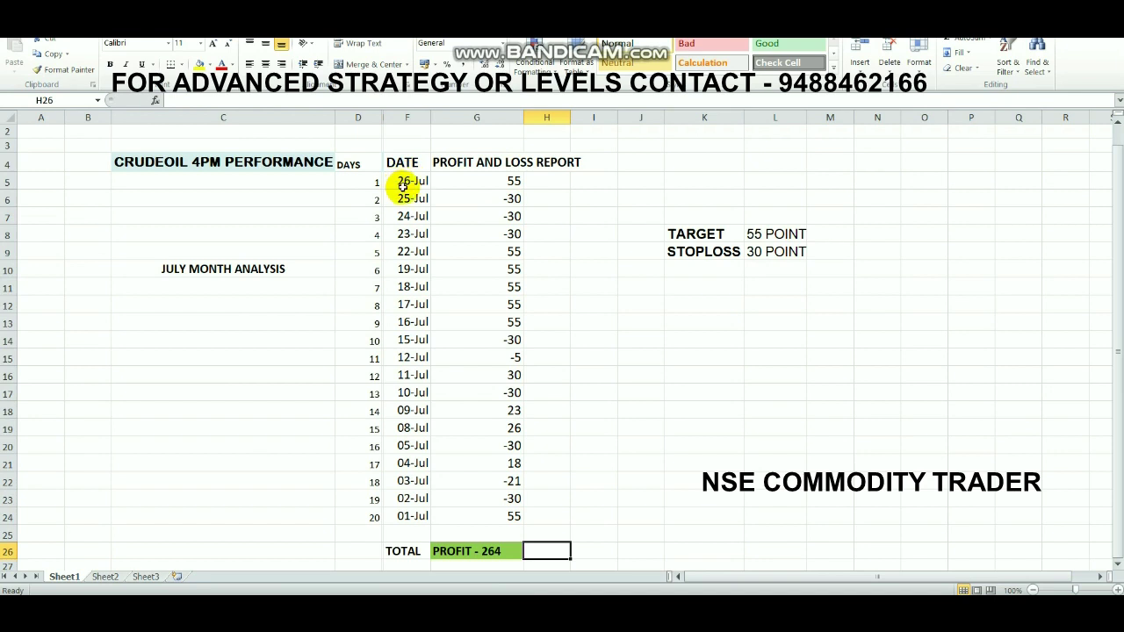
pyautogui.click(514, 186)
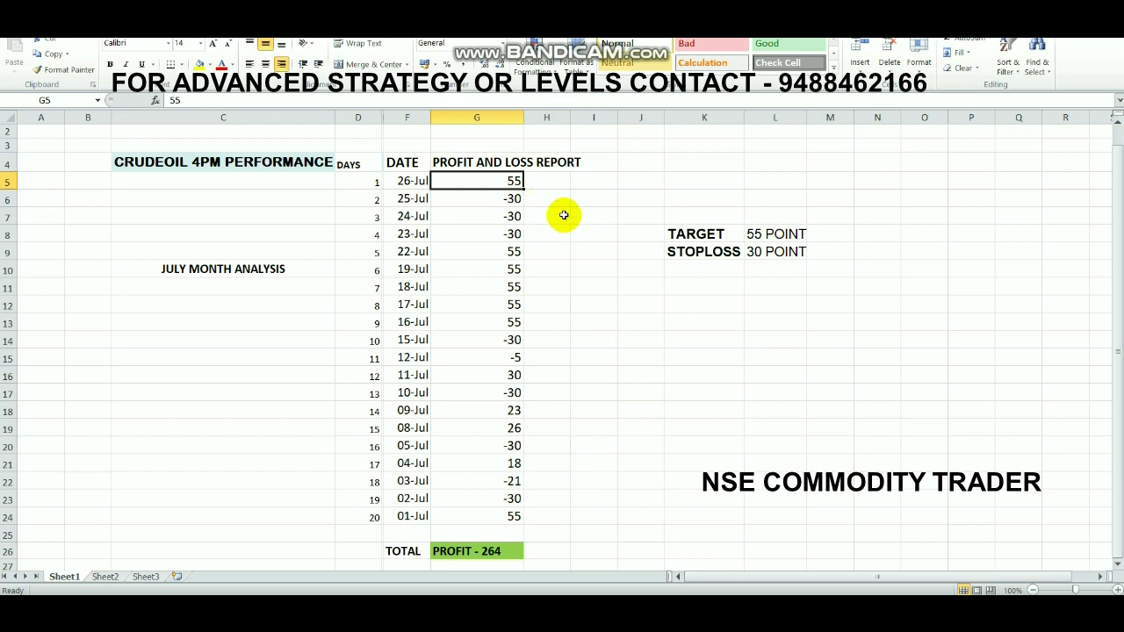
pyautogui.click(718, 257)
pyautogui.click(788, 233)
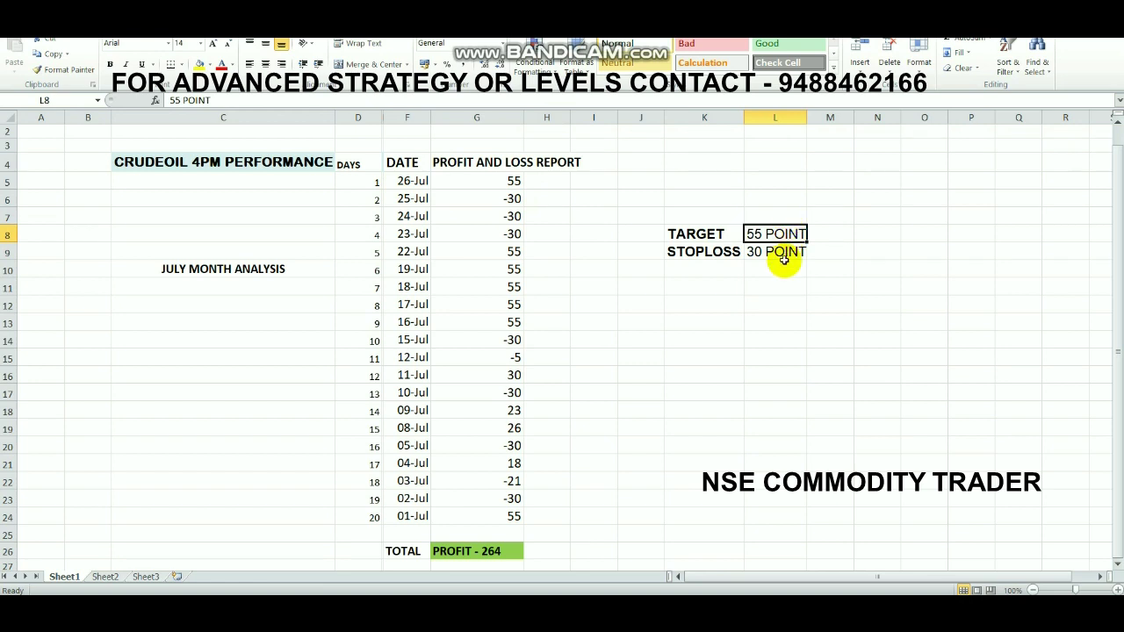
pyautogui.click(784, 264)
pyautogui.click(784, 252)
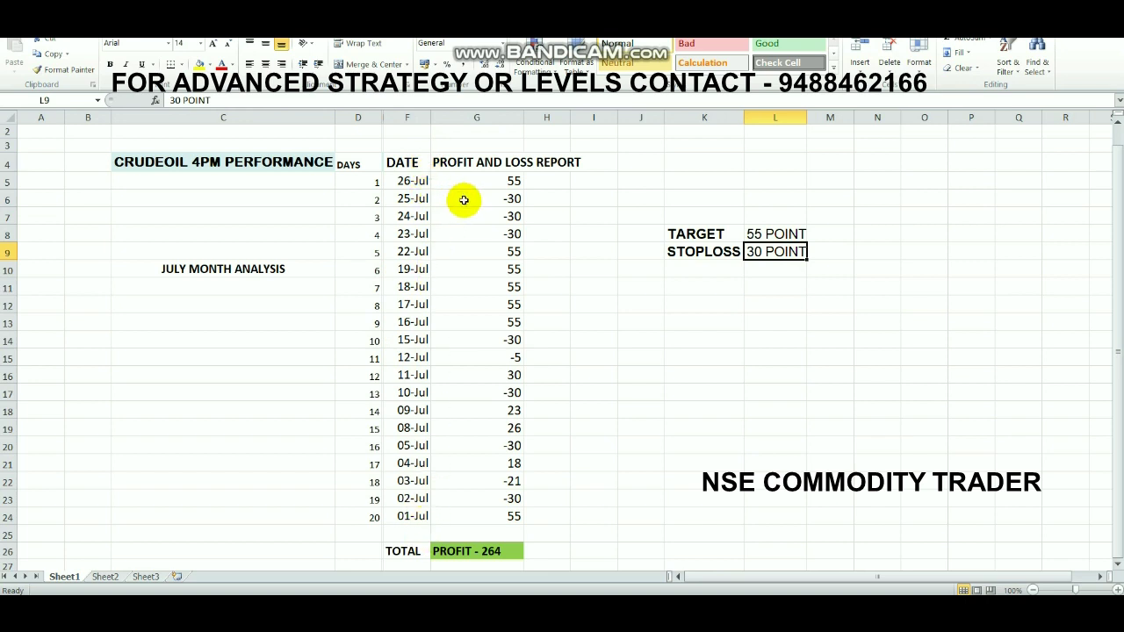
pyautogui.click(514, 180)
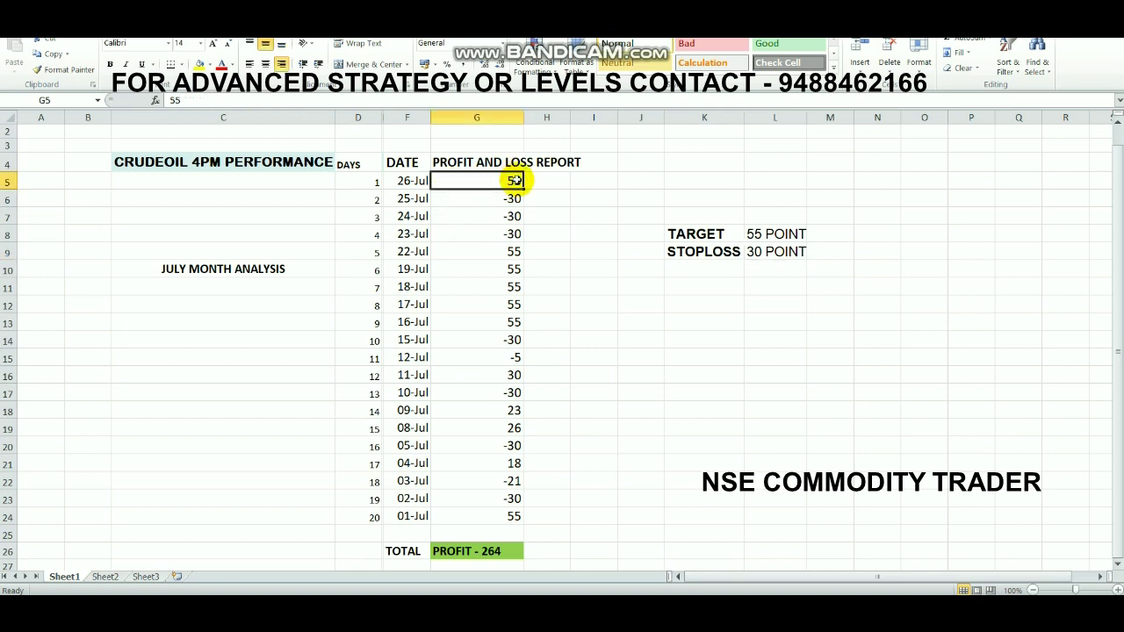
pyautogui.click(514, 216)
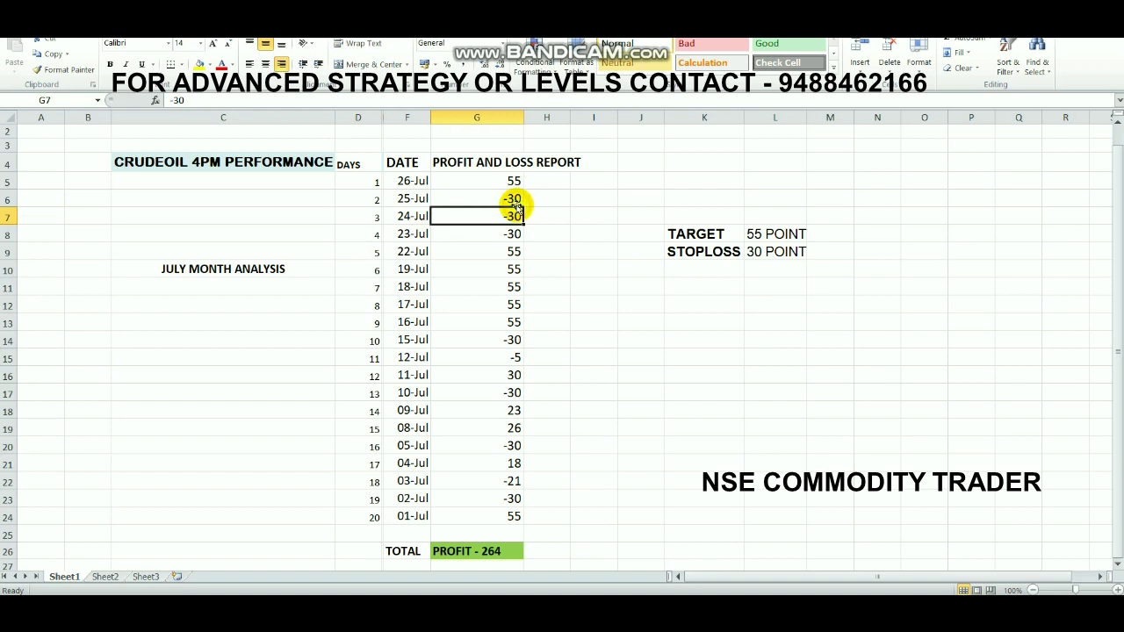
pyautogui.click(514, 233)
pyautogui.click(511, 286)
pyautogui.click(514, 305)
pyautogui.click(511, 268)
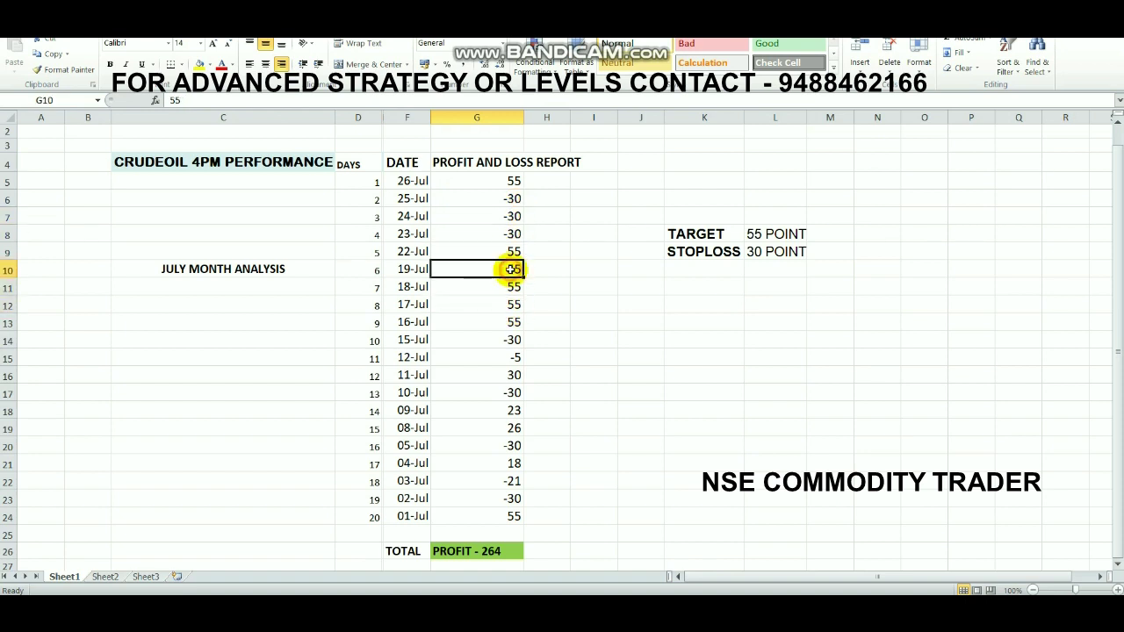
pyautogui.click(513, 234)
pyautogui.click(516, 288)
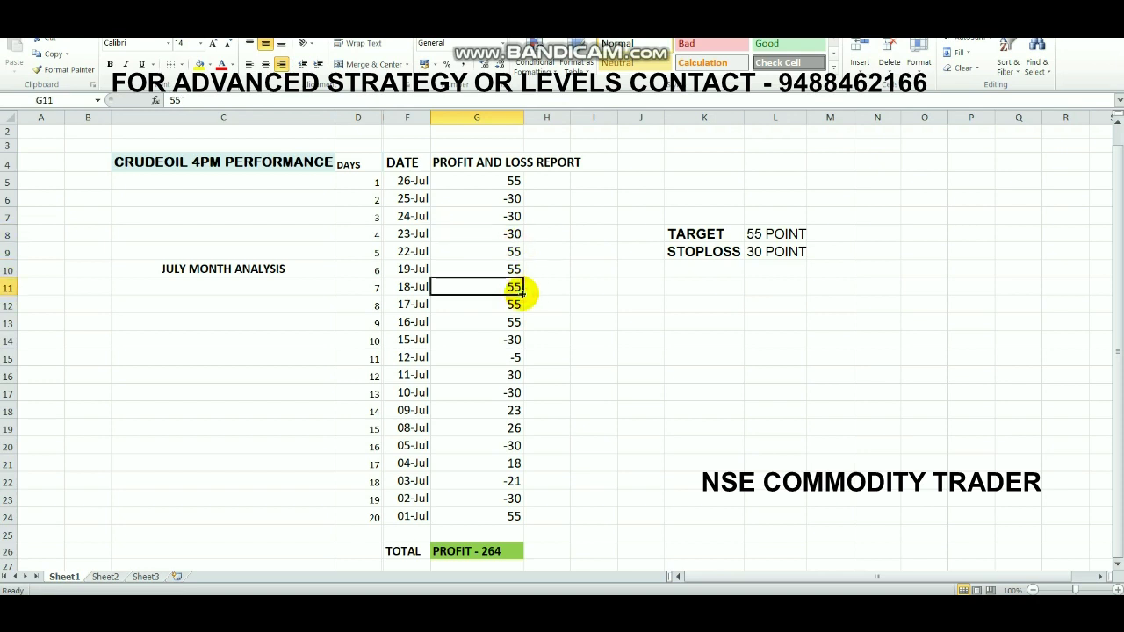
pyautogui.click(514, 268)
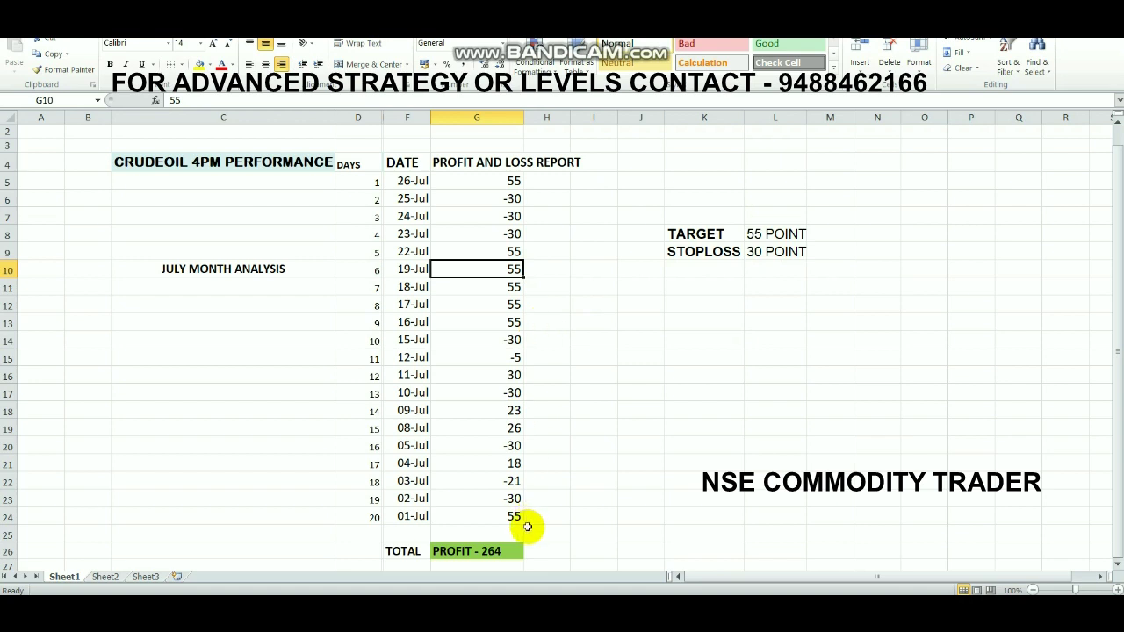
pyautogui.click(509, 553)
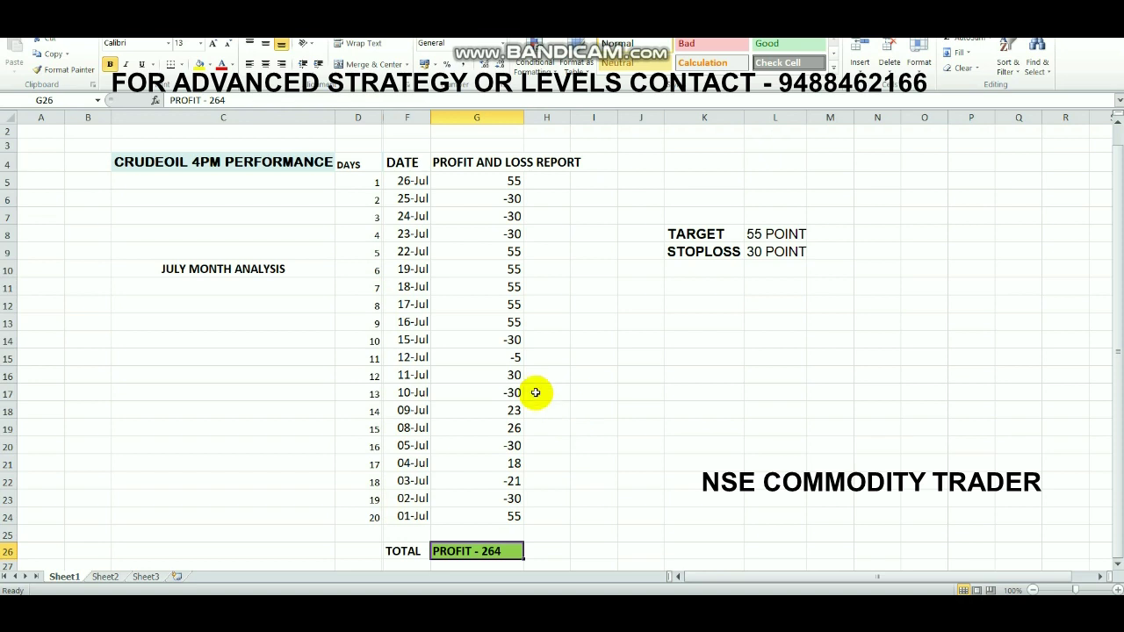
pyautogui.click(510, 360)
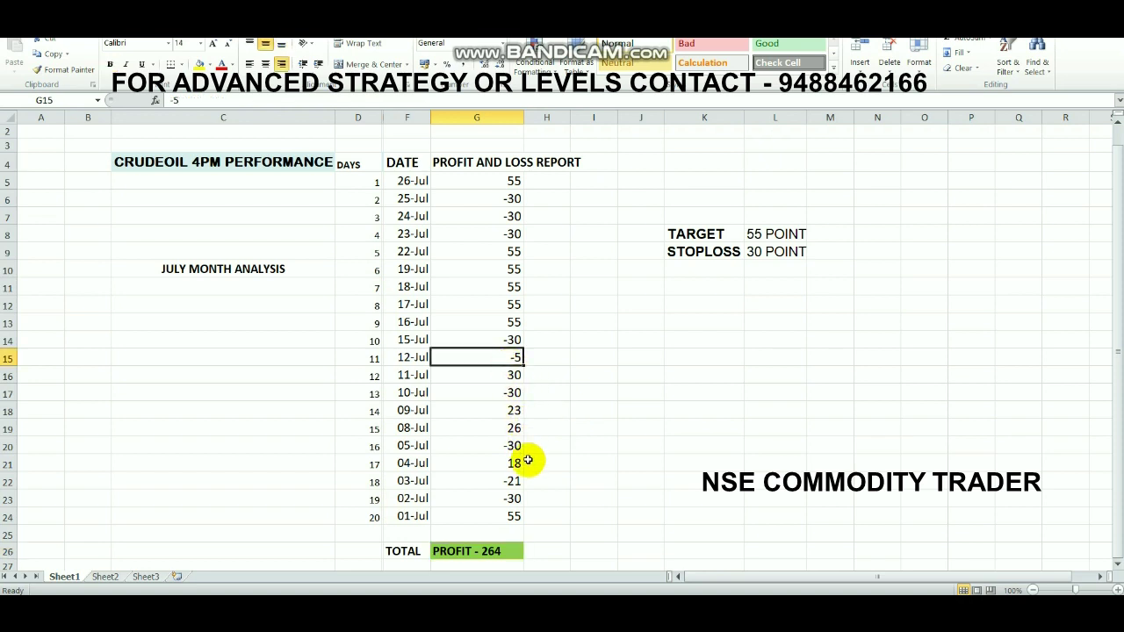
pyautogui.click(521, 495)
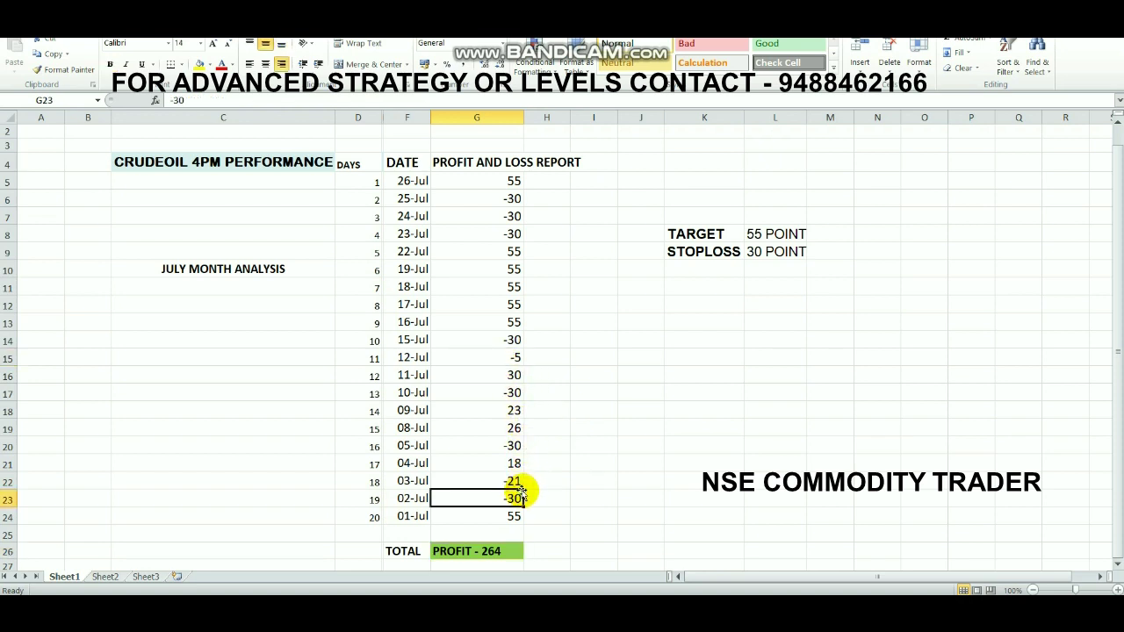
pyautogui.click(516, 481)
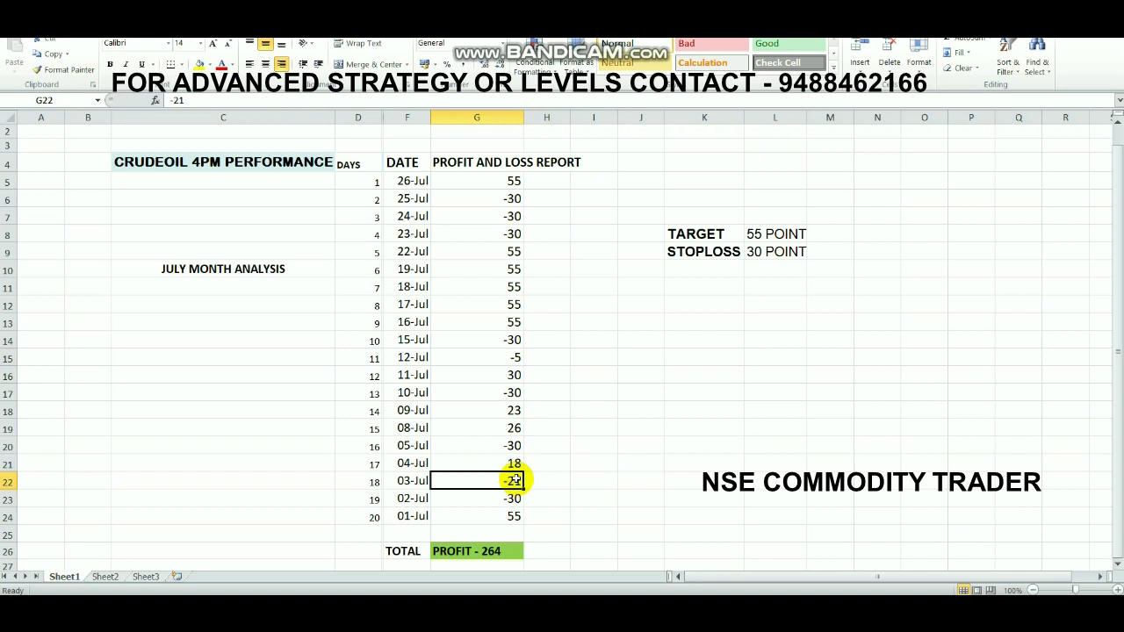